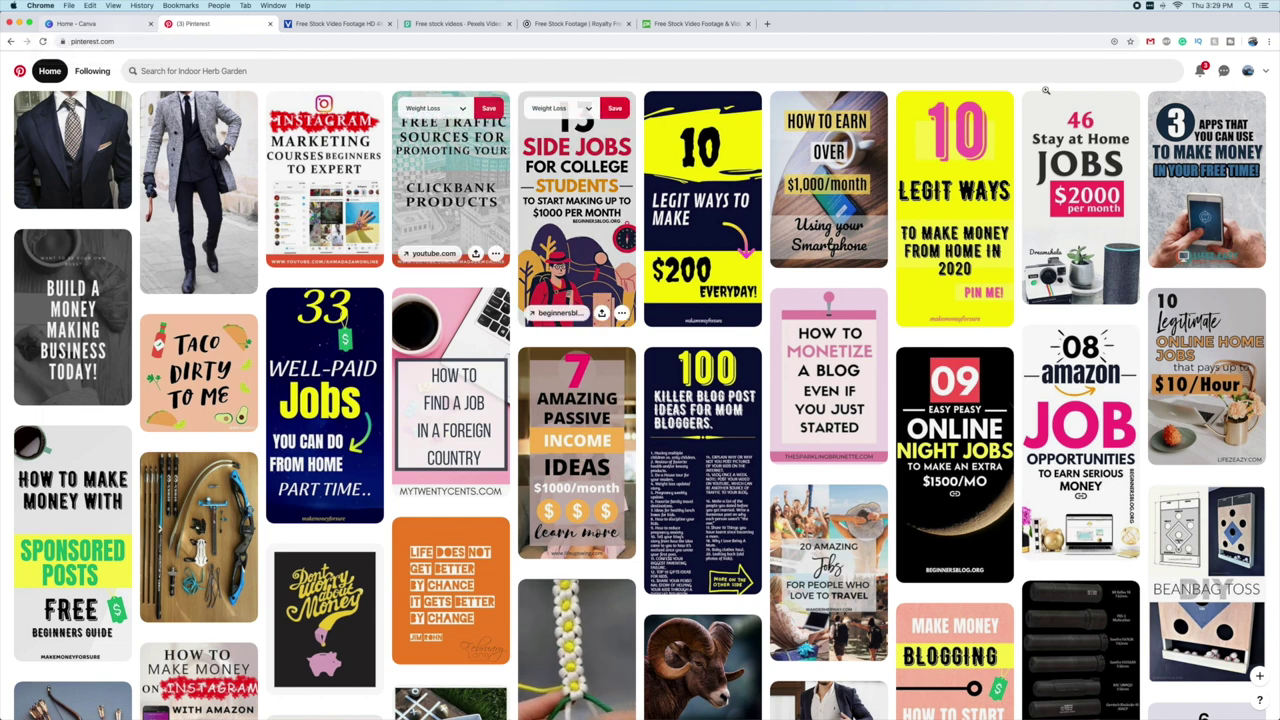
Search Canva templates for 'pinterest pin' and open the orange Eat Better Feel Better template
left_click(110, 23)
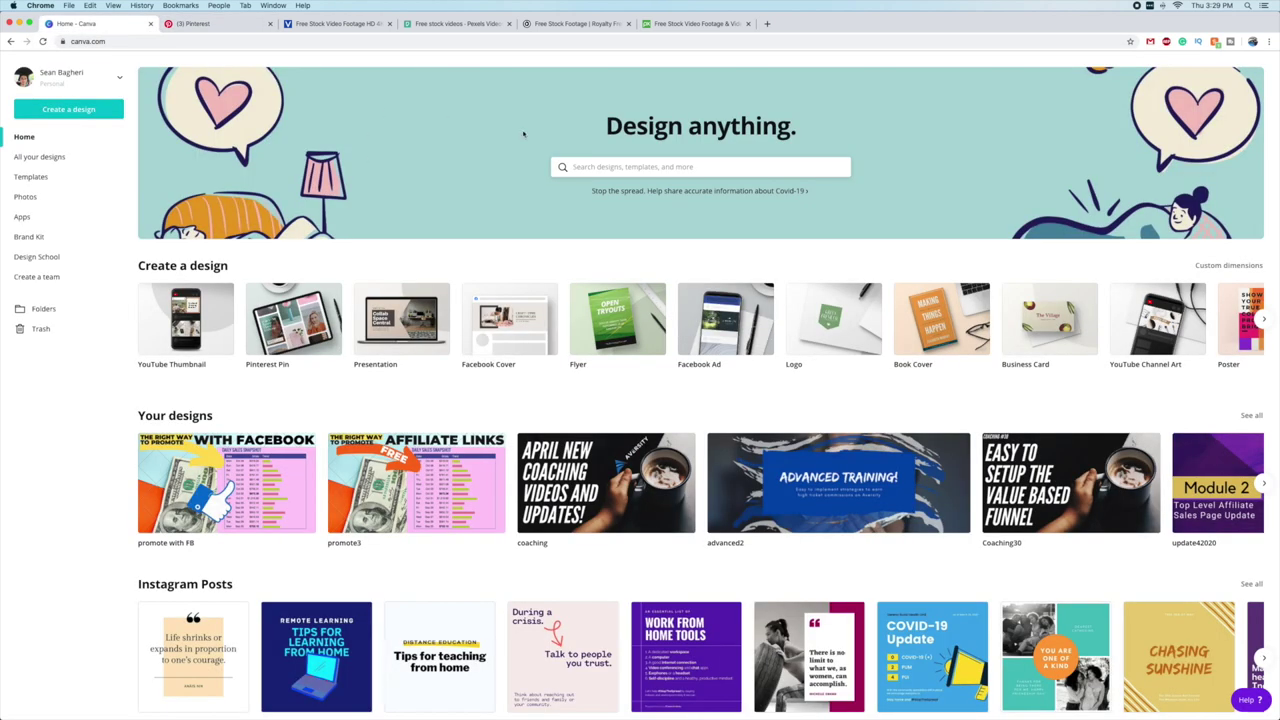
left_click(603, 164)
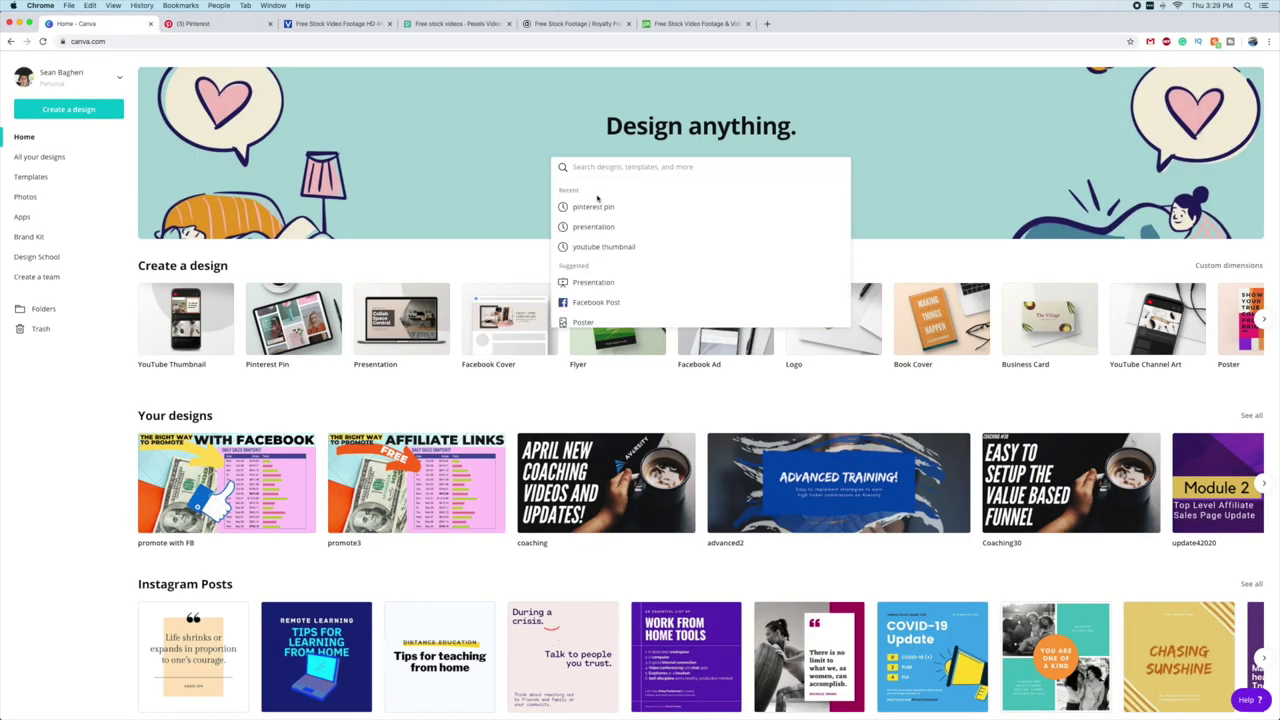
left_click(603, 208)
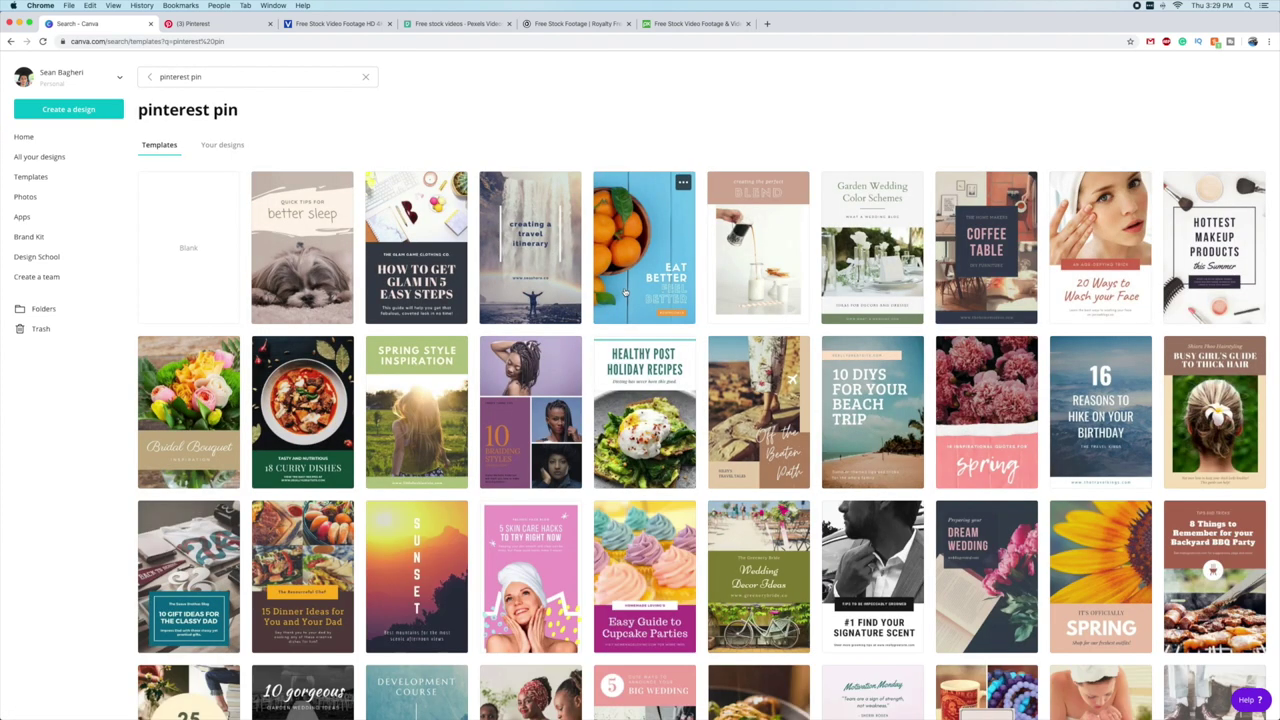
left_click(556, 244)
left_click(127, 27)
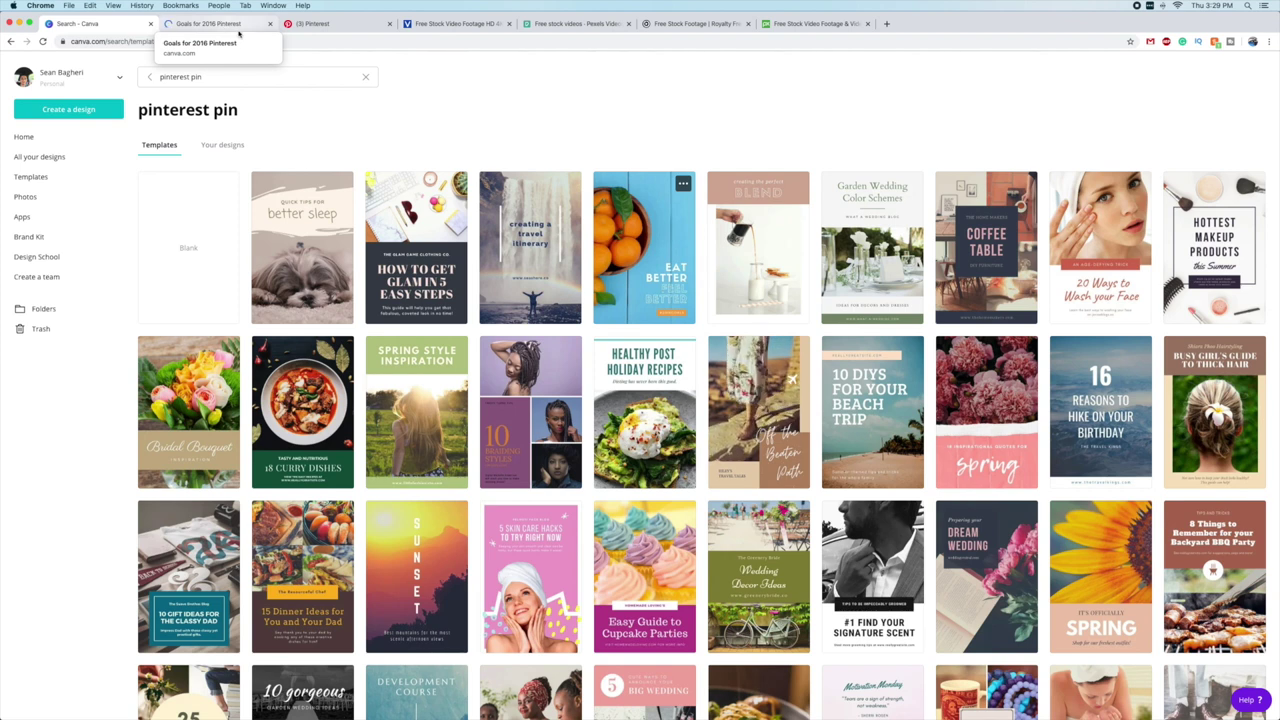
left_click(215, 23)
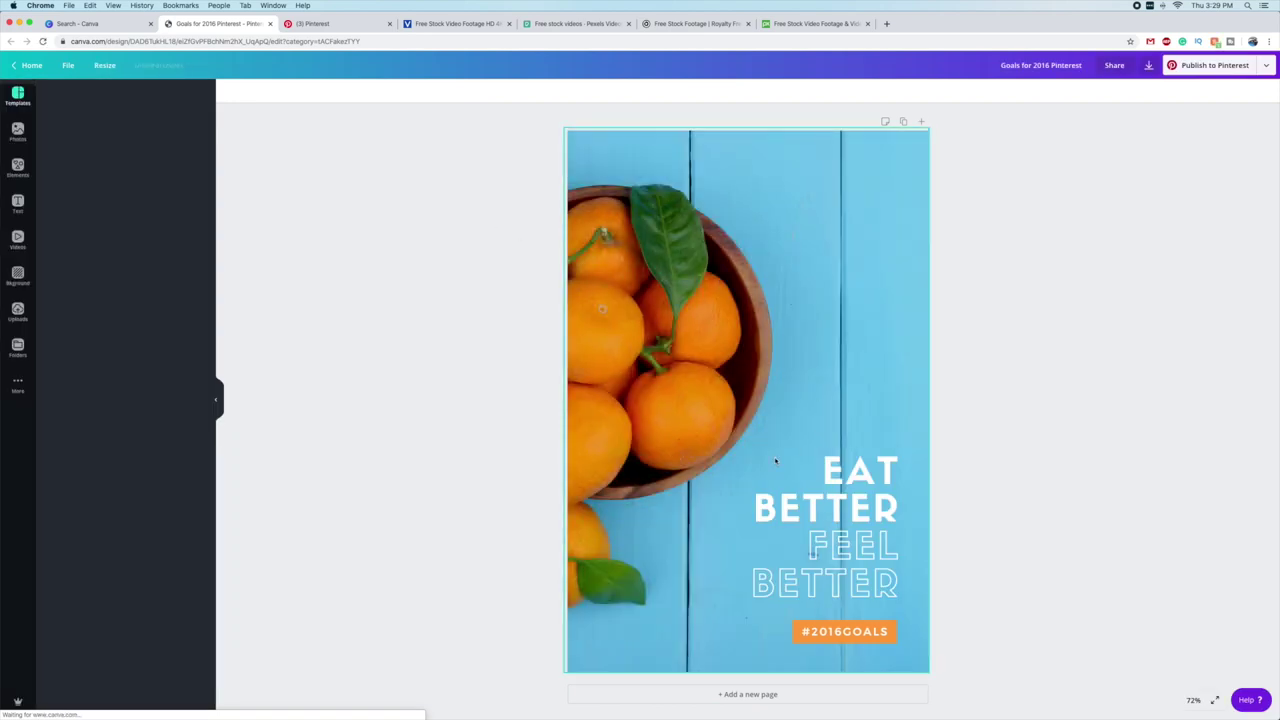
Download the design as a JPG image, then go to your Pinterest profile
left_click(866, 508)
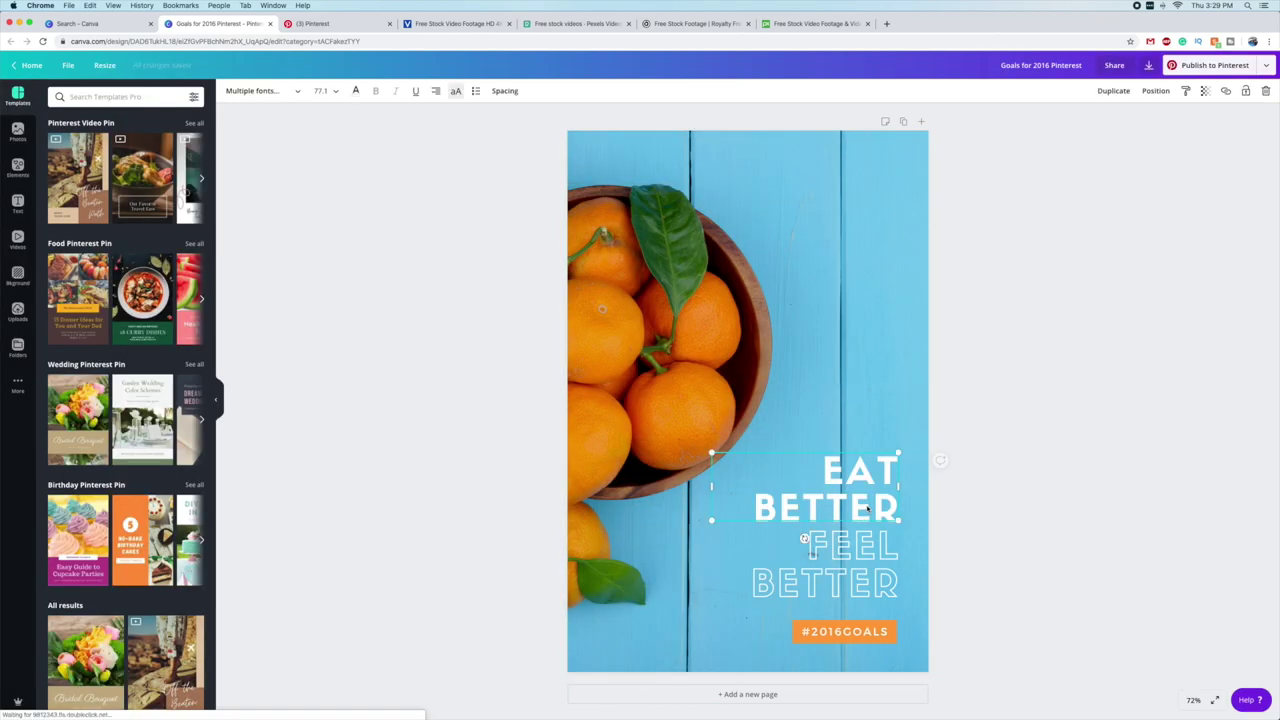
left_click(1053, 434)
left_click(1266, 66)
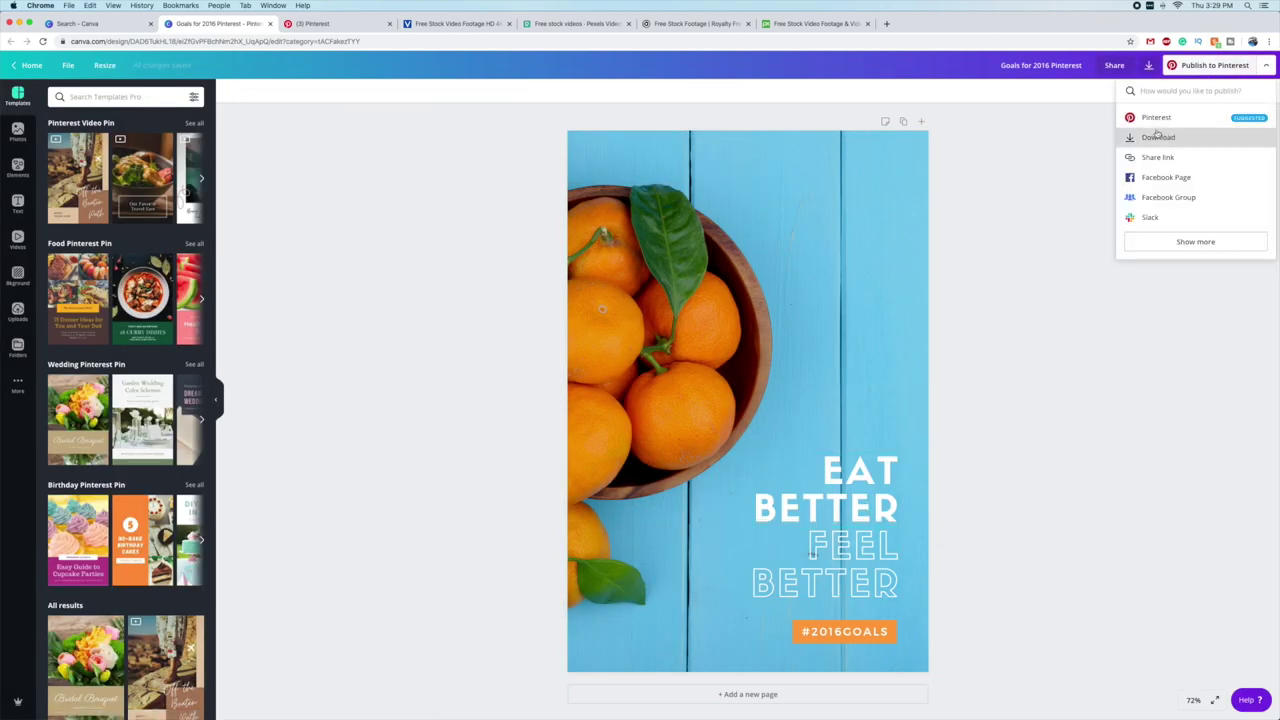
left_click(1159, 137)
left_click(1155, 138)
left_click(1146, 173)
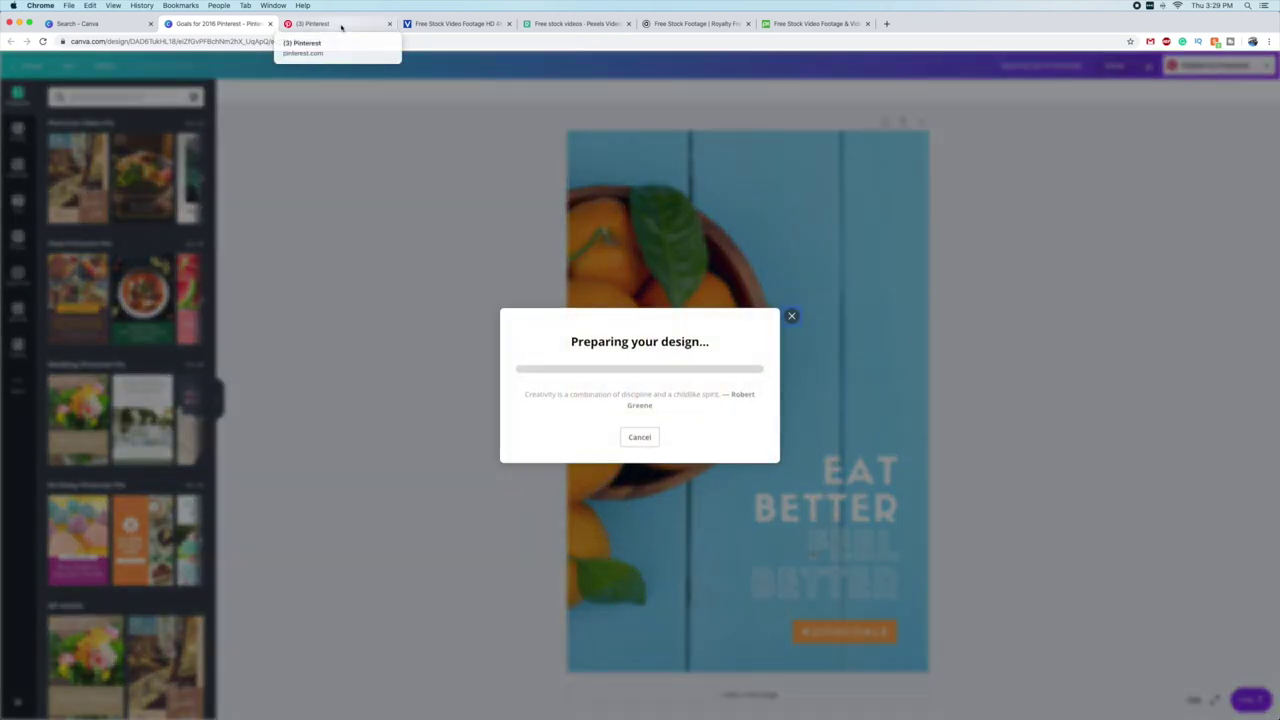
left_click(305, 23)
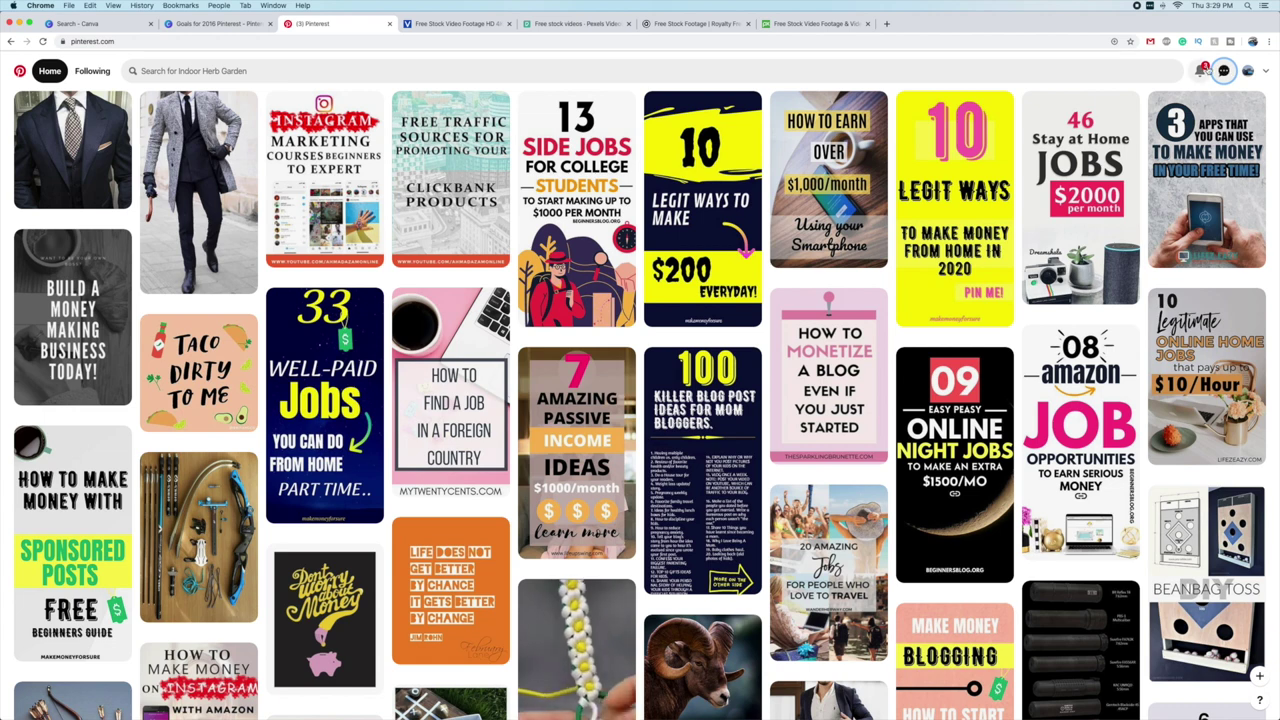
left_click(1247, 71)
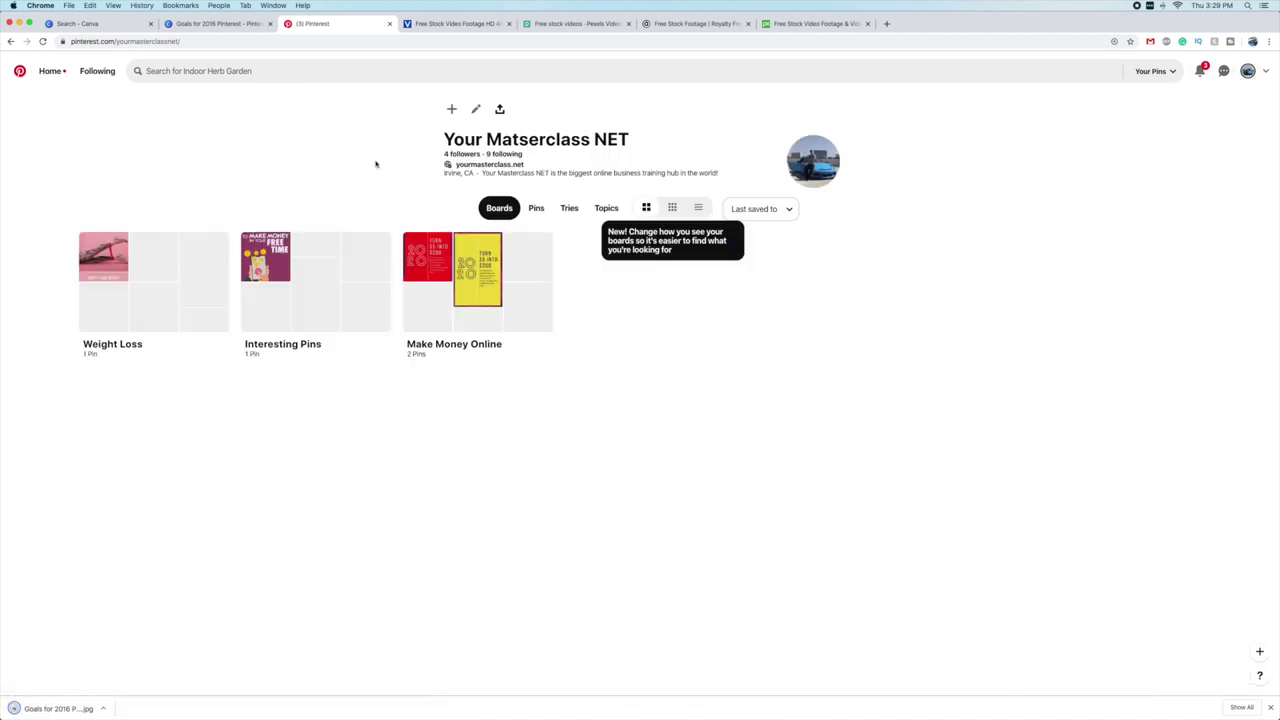
Create a new pin and upload Goals for 2016 Pinterest.jpg into the pin builder
left_click(452, 110)
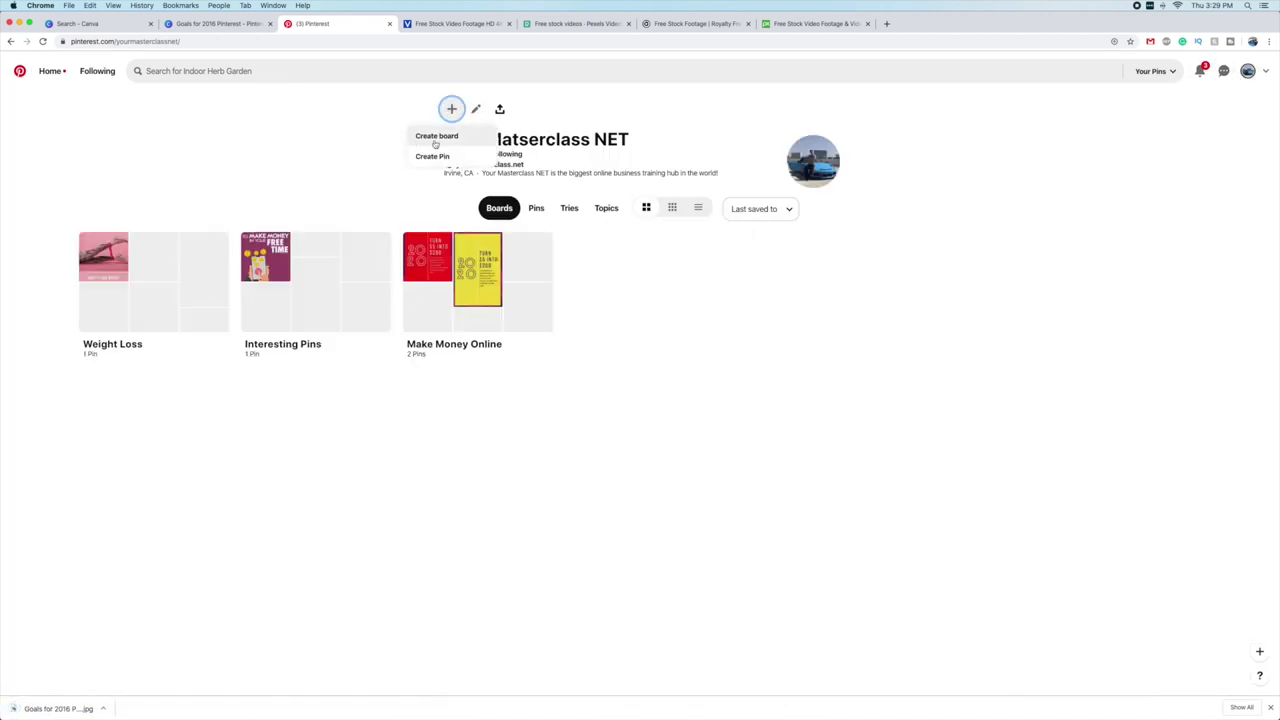
left_click(433, 157)
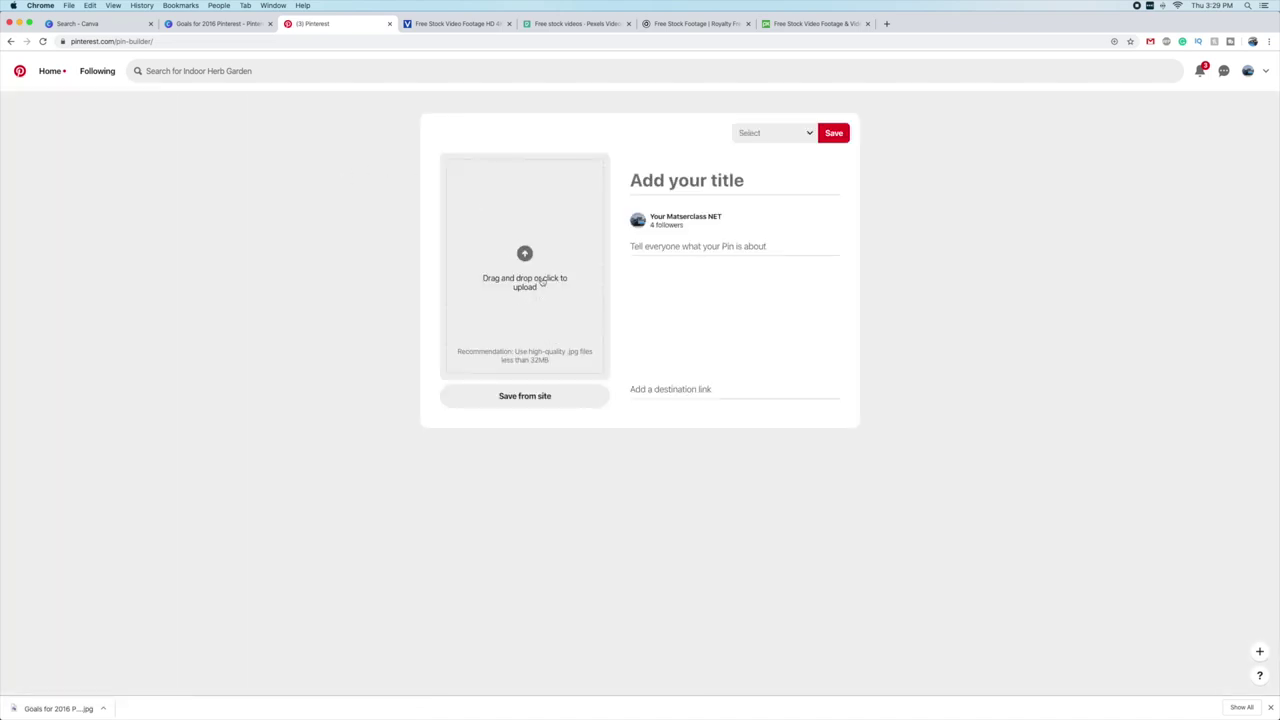
left_click(604, 284)
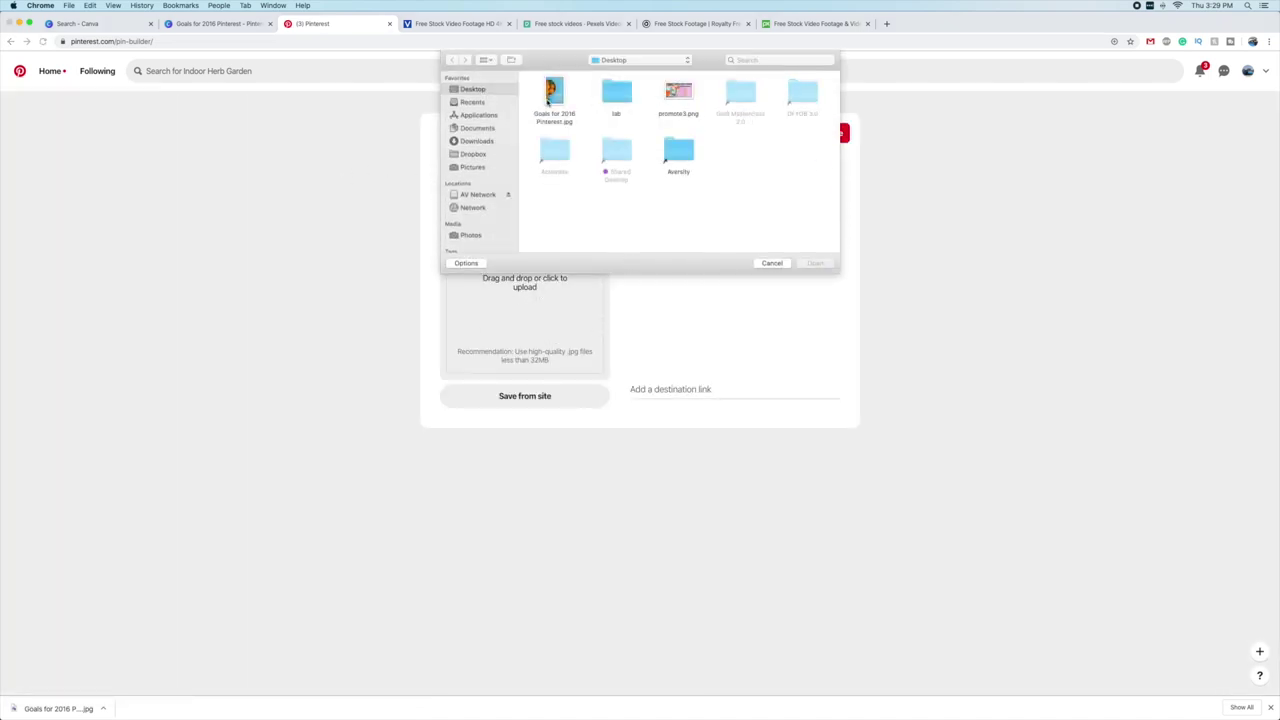
double_click(550, 93)
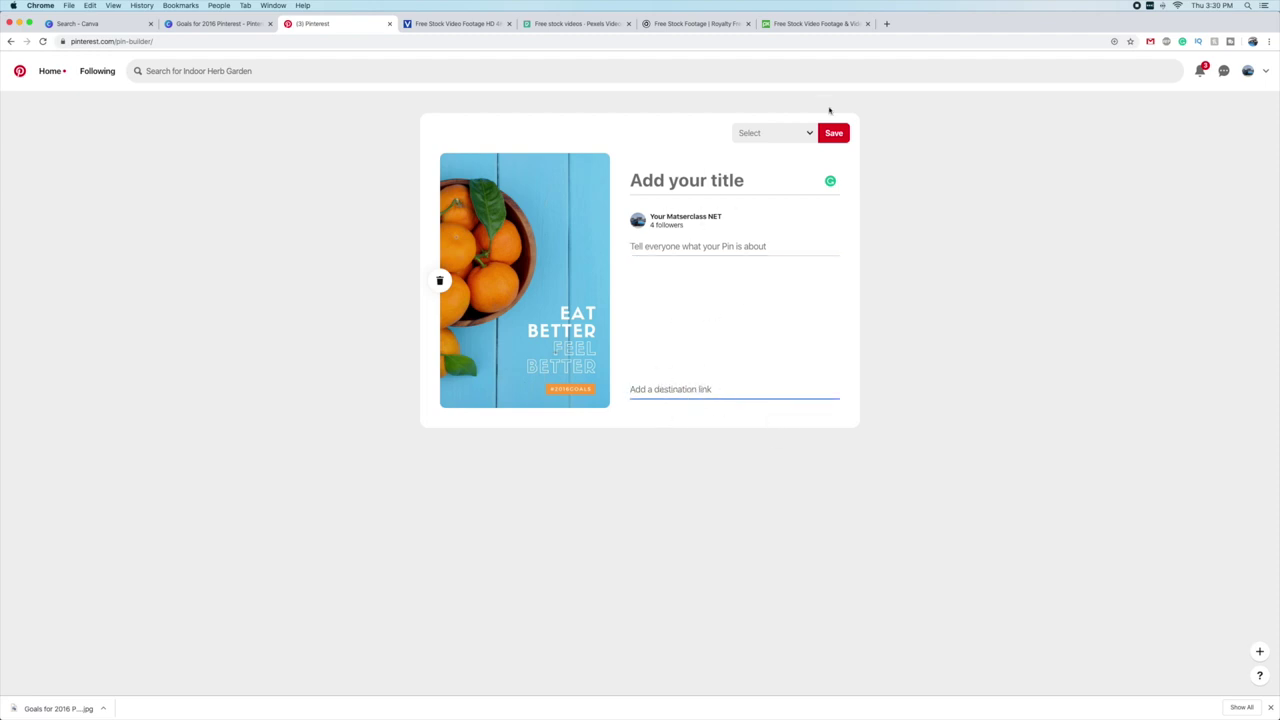
left_click(809, 139)
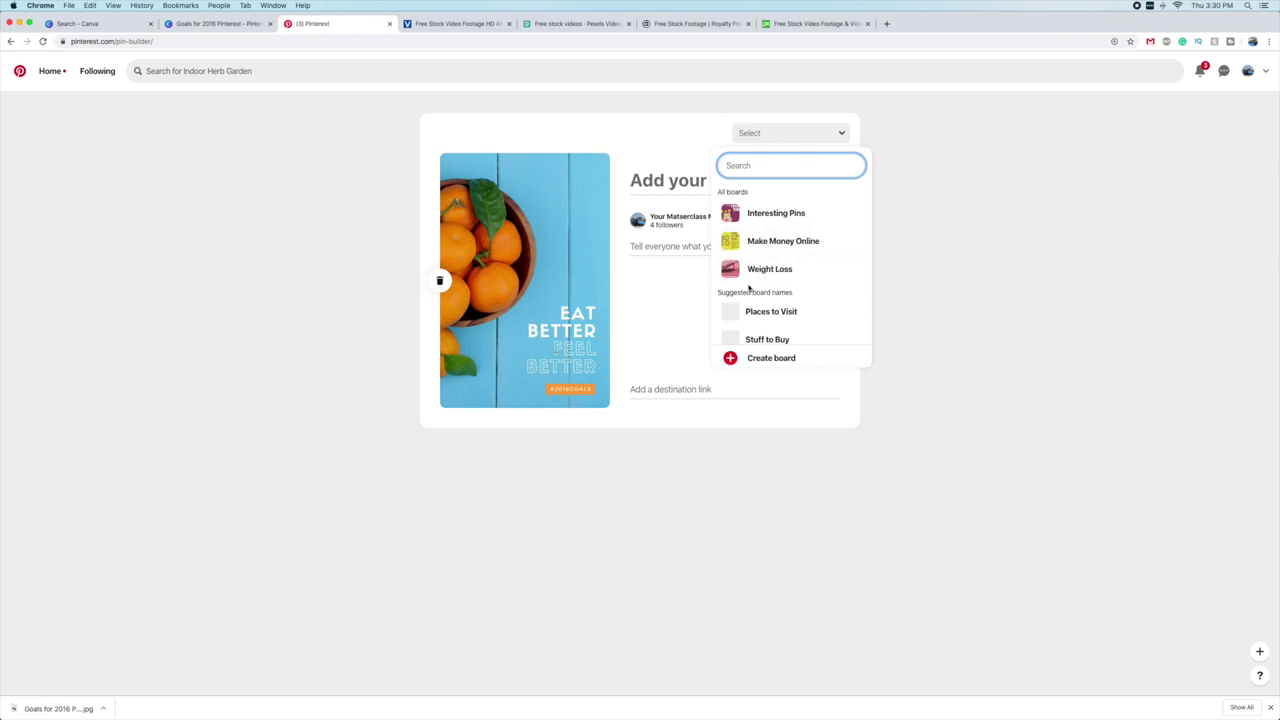
left_click(667, 286)
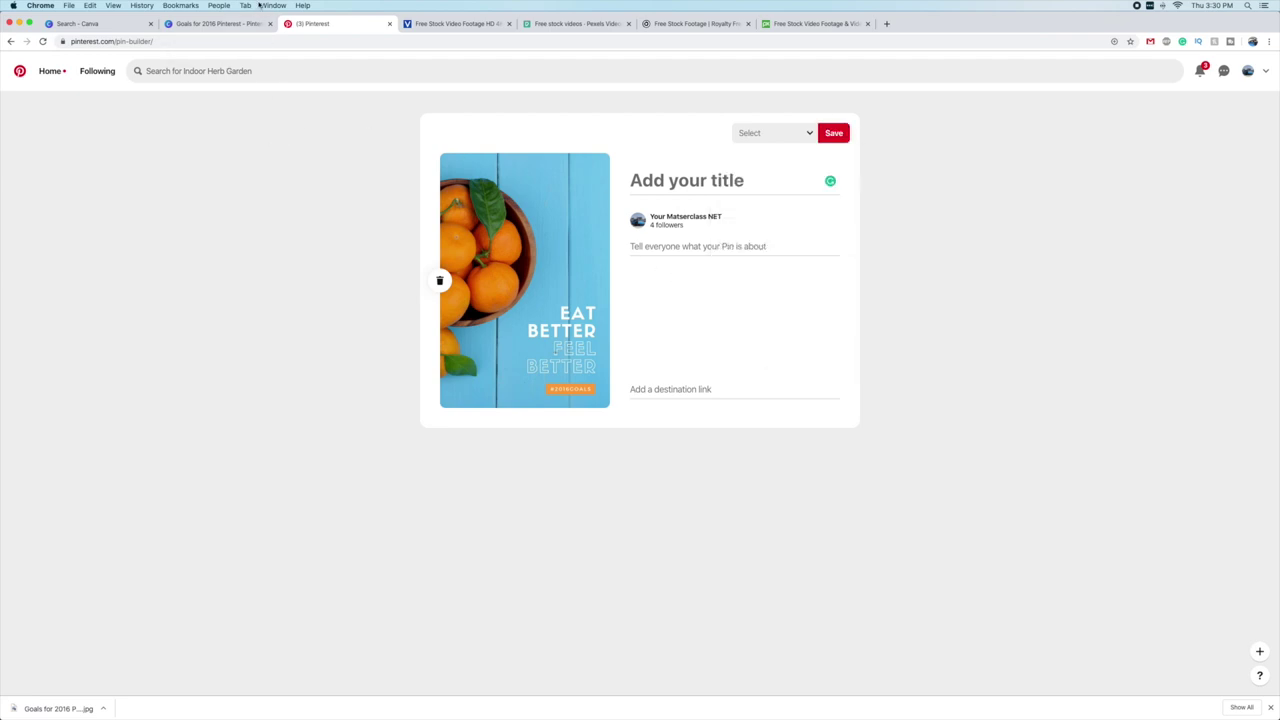
Browse the Videvo stock footage page, briefly selecting and clearing its heading text
left_click(444, 24)
left_click_drag(423, 209, 830, 210)
left_click(480, 163)
scroll(480, 163, "down", 4)
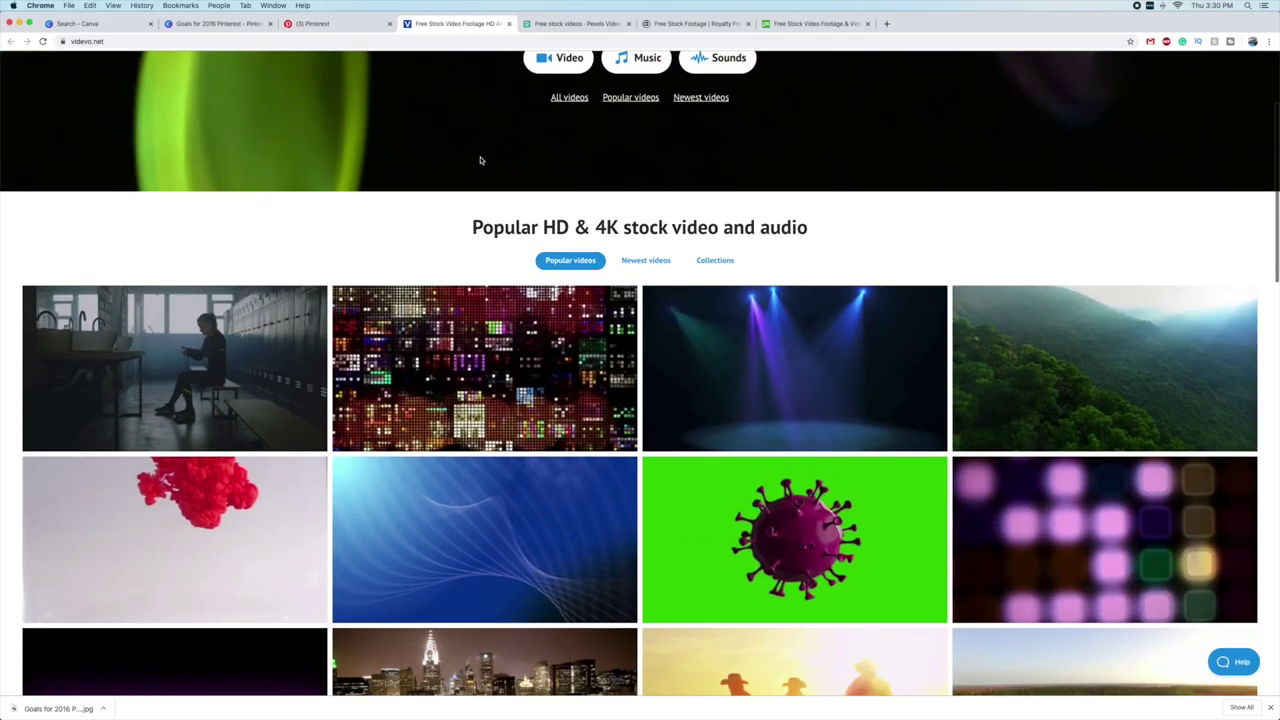
scroll(480, 160, "up", 4)
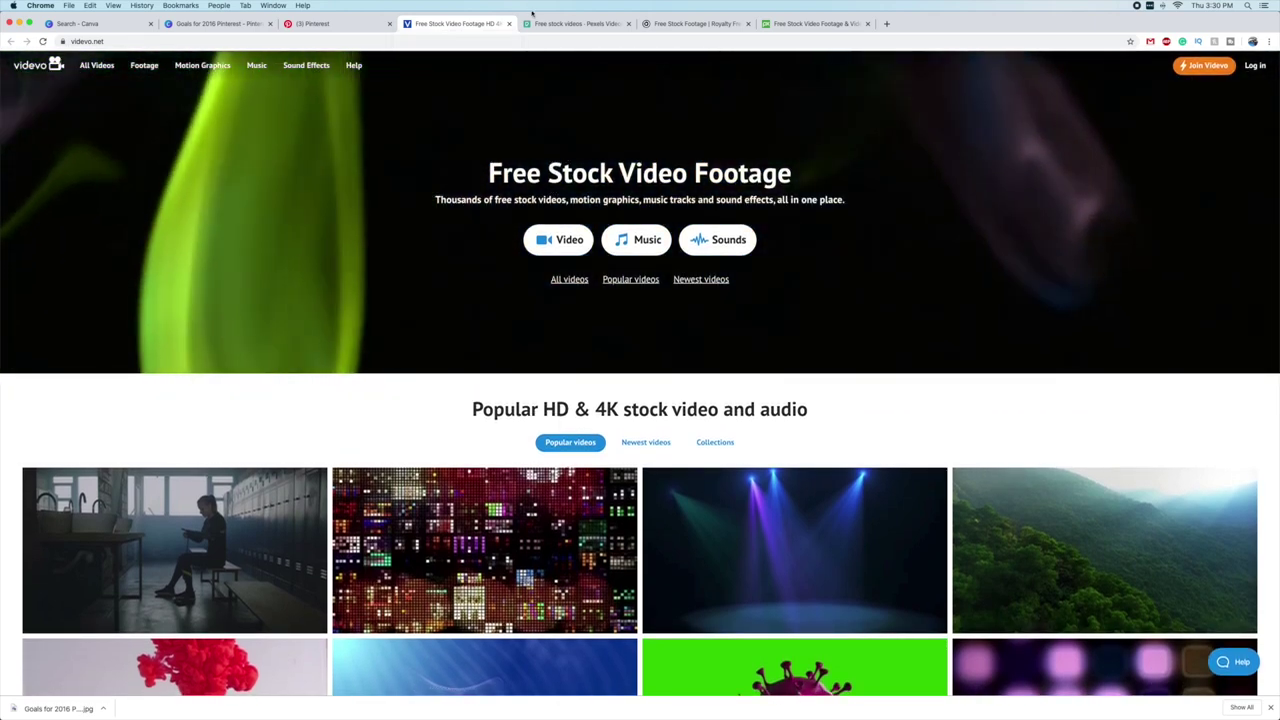
Check the Pexels and Coverr tabs, then close the Pinterest pin builder tab
key("ctrl+Tab")
scroll(544, 130, "down", 3)
scroll(544, 130, "up", 3)
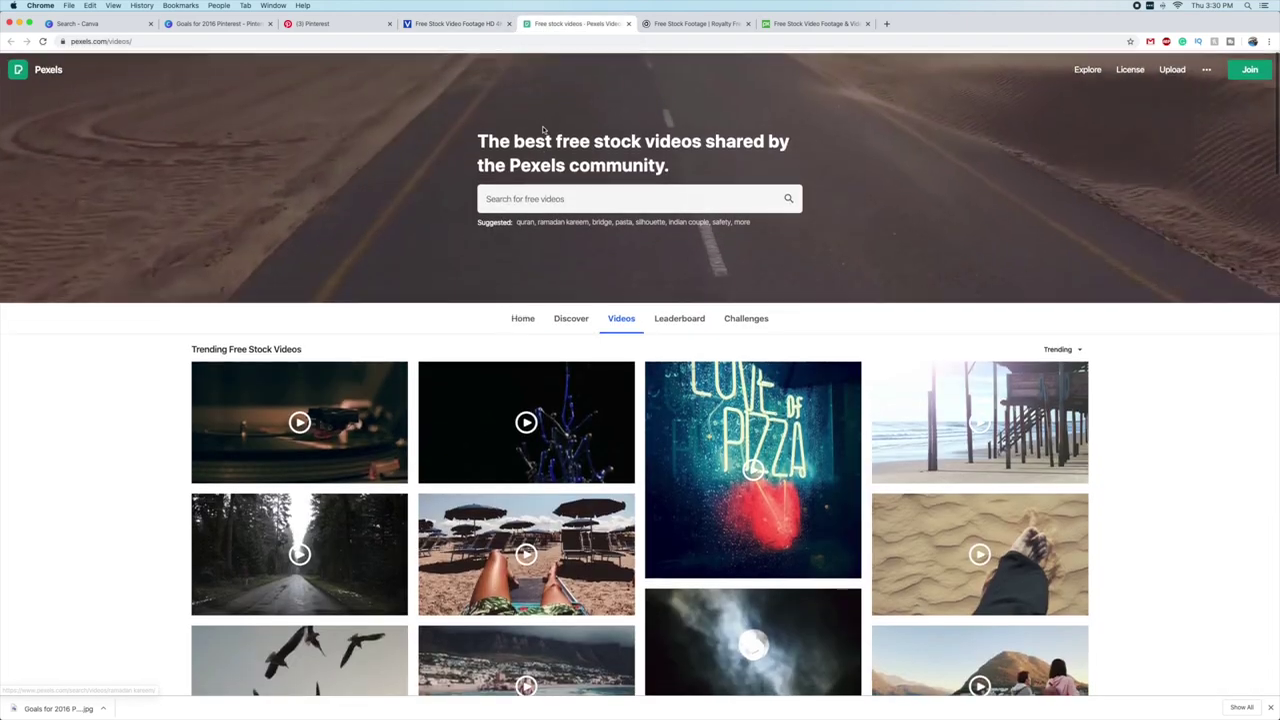
scroll(390, 163, "down", 1)
scroll(390, 163, "up", 1)
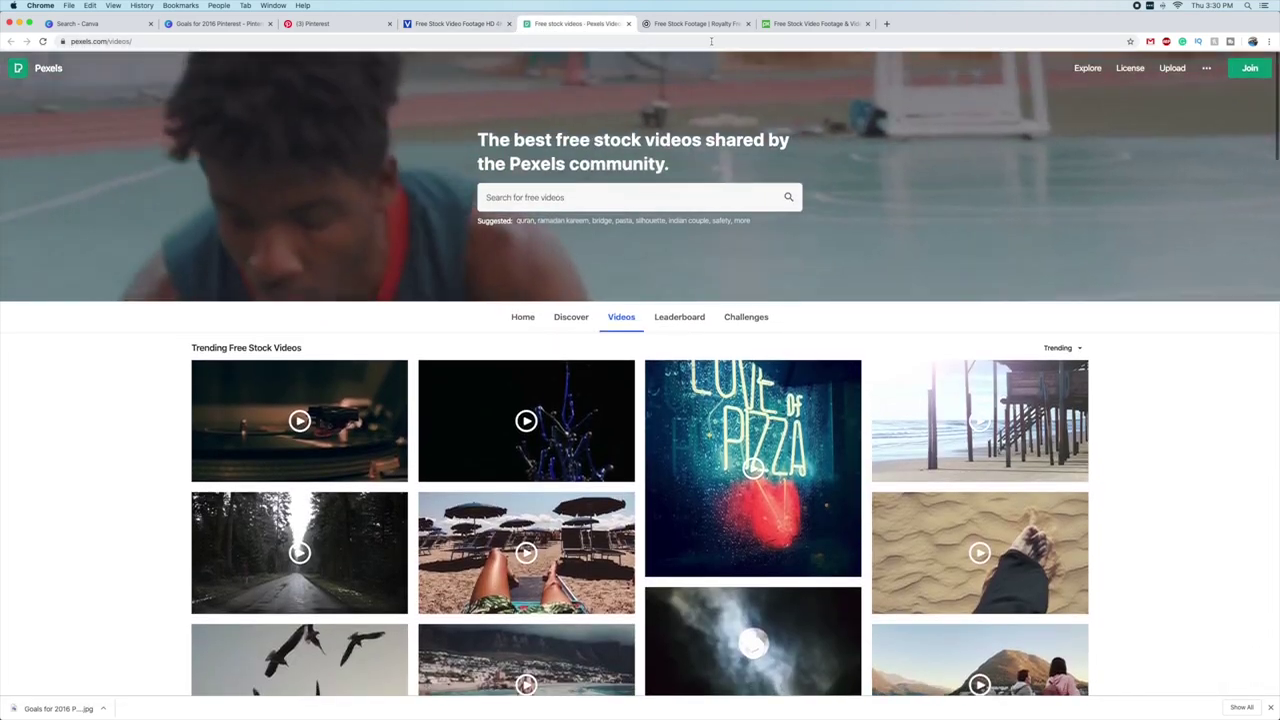
left_click(665, 23)
left_click(360, 24)
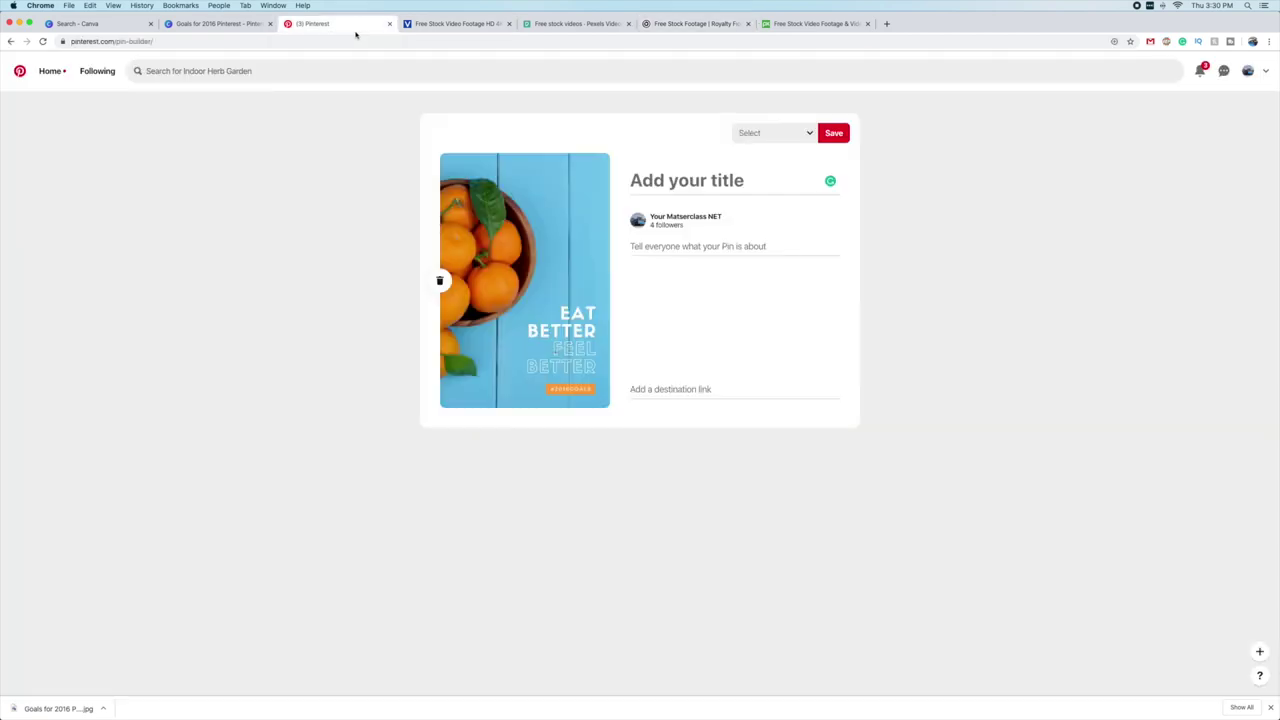
left_click(450, 24)
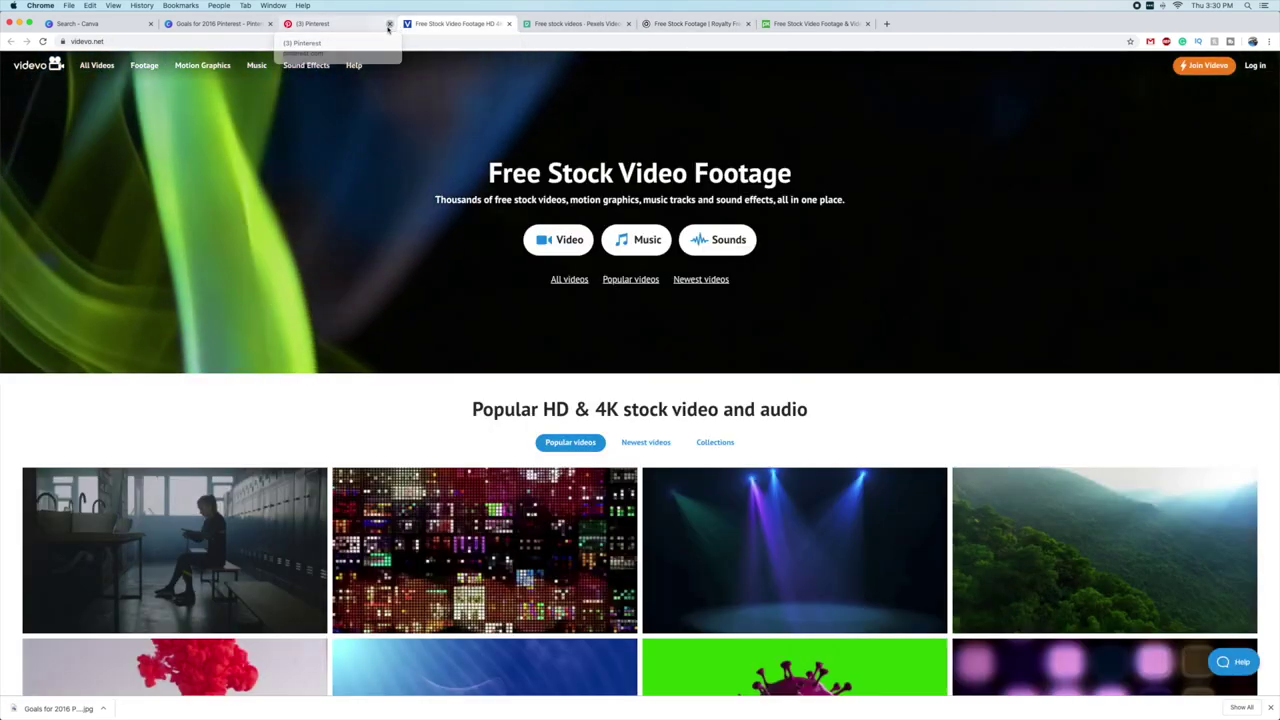
left_click(389, 23)
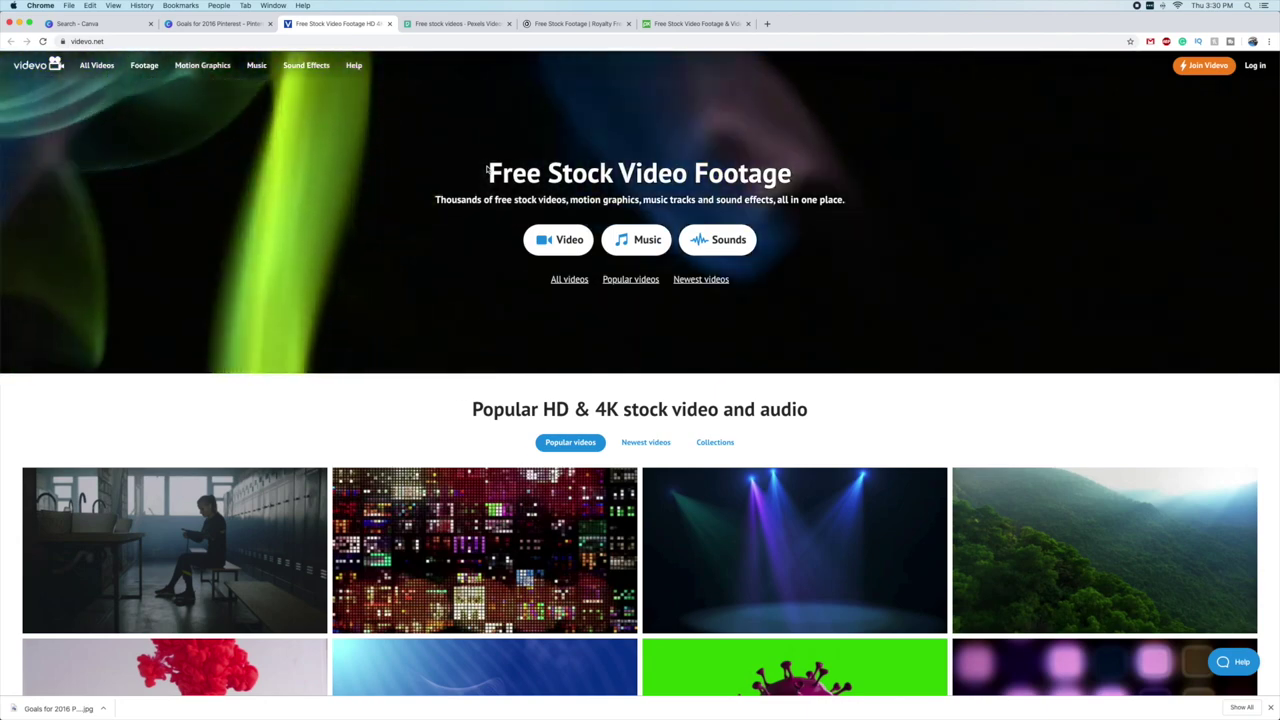
Glance at the Goals for 2016 Pinterest design, then browse Videvo's popular stock videos
scroll(487, 170, "down", 1)
scroll(487, 170, "up", 1)
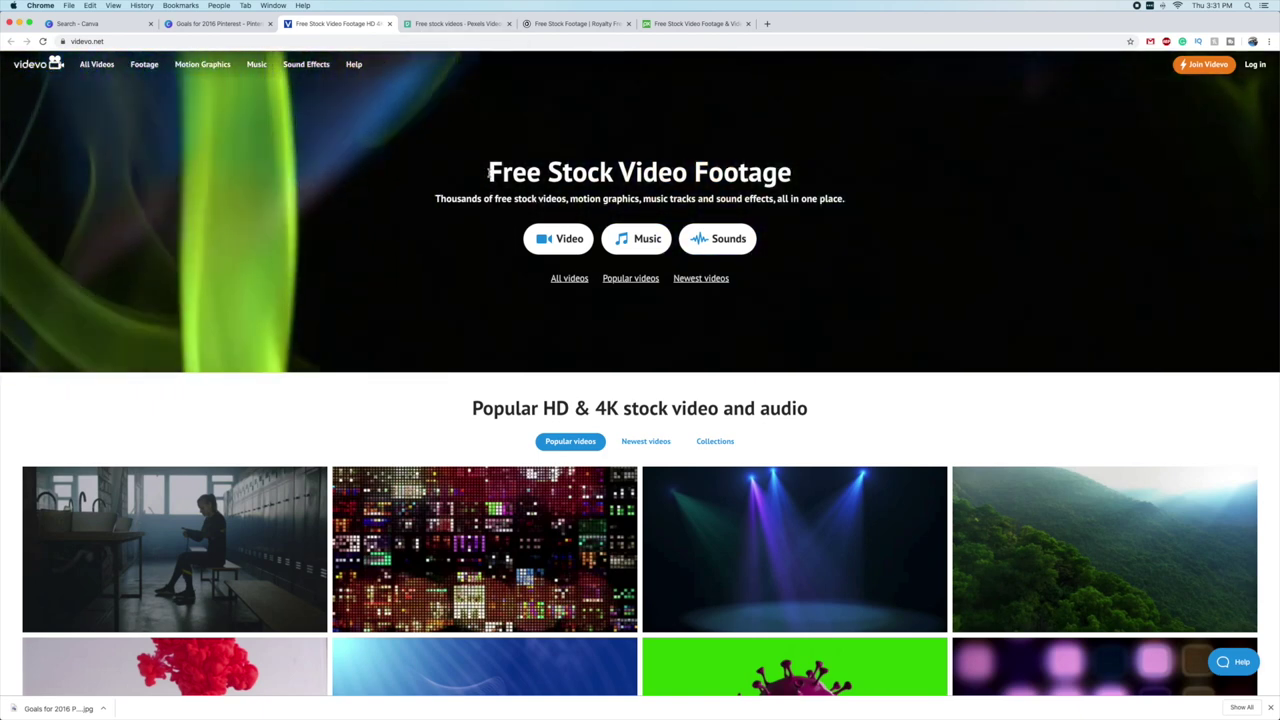
left_click(215, 23)
left_click(335, 24)
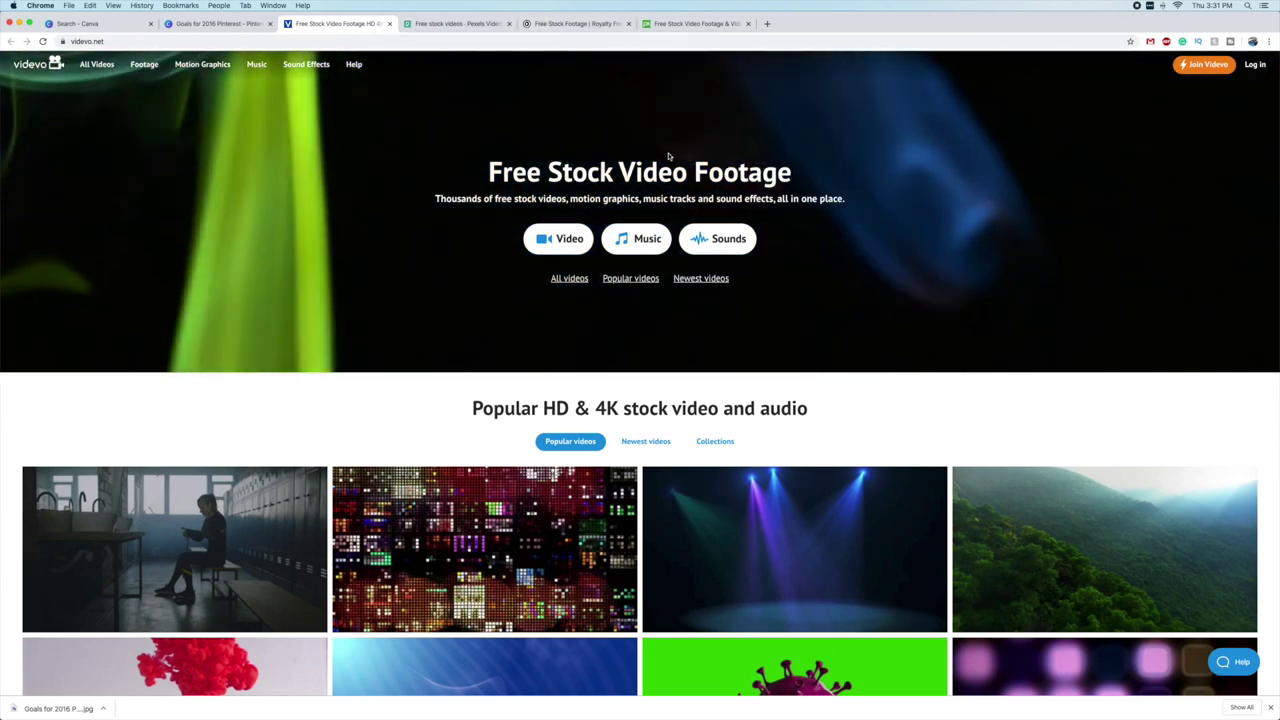
scroll(640, 373, "down", 1)
scroll(534, 194, "down", 4)
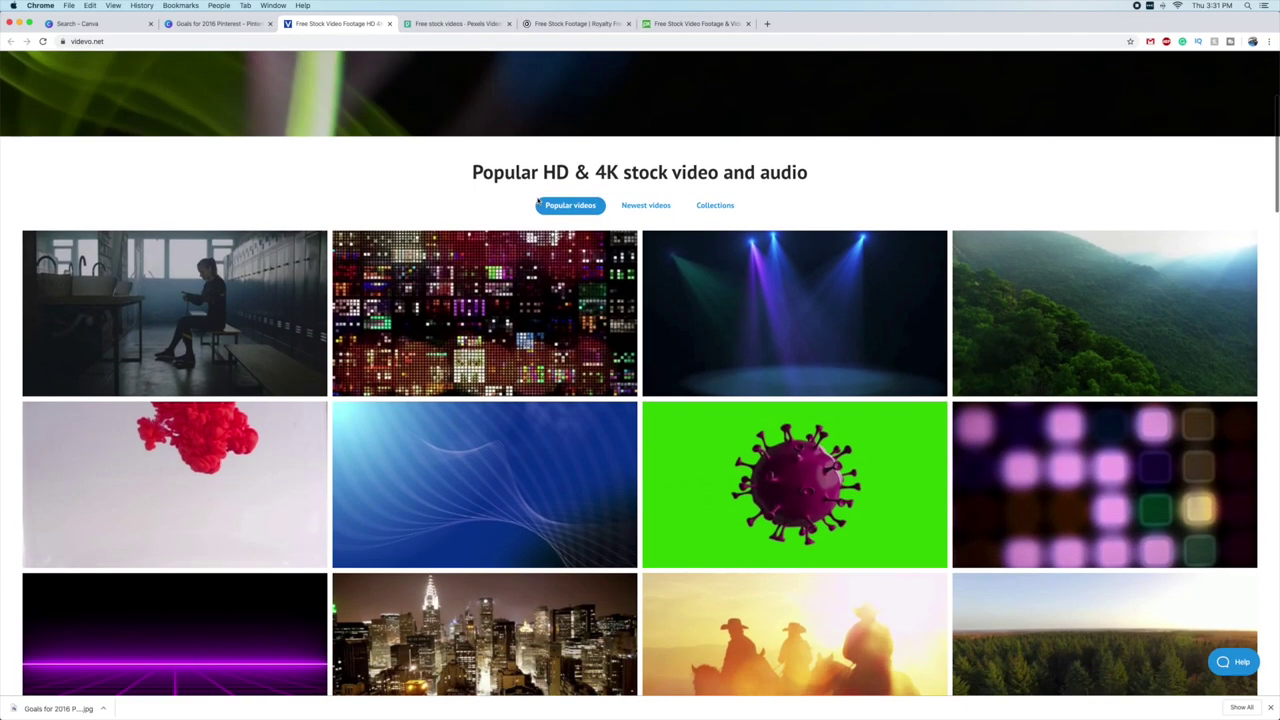
scroll(534, 194, "up", 5)
Search Google for 'gmail ads' in a new tab and show the image results
left_click(768, 23)
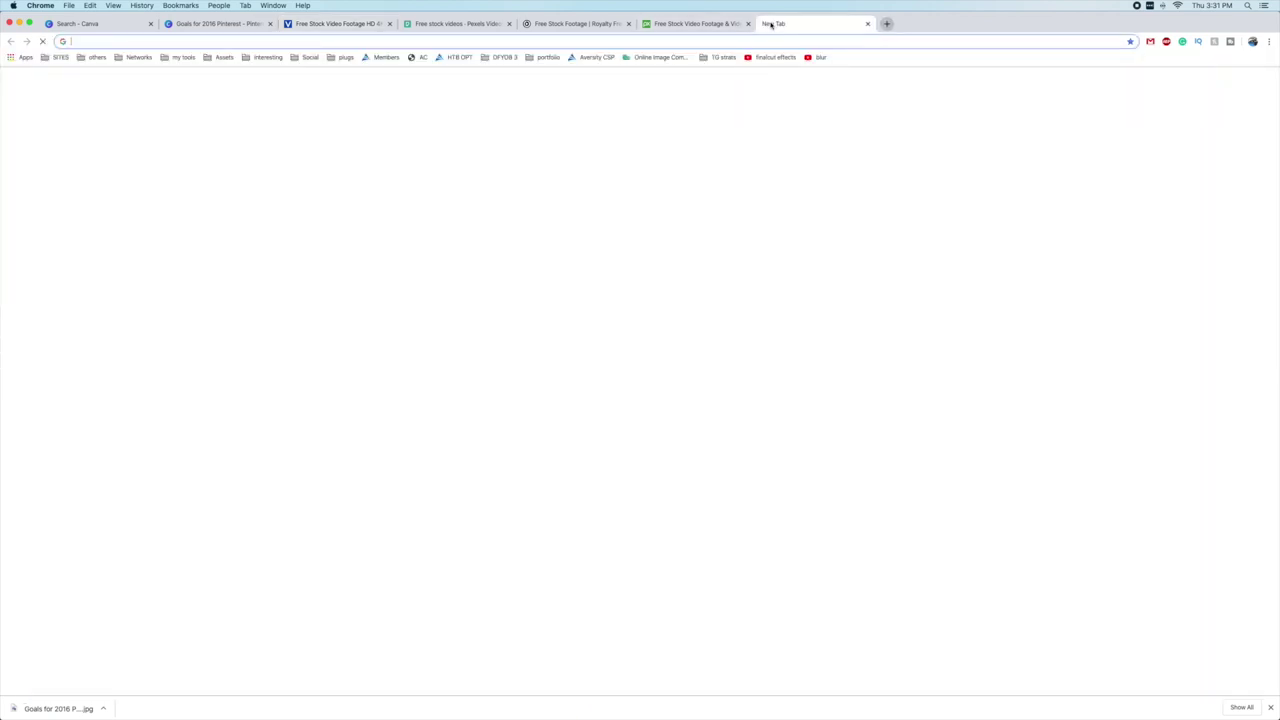
type("gmail ads")
key("Return")
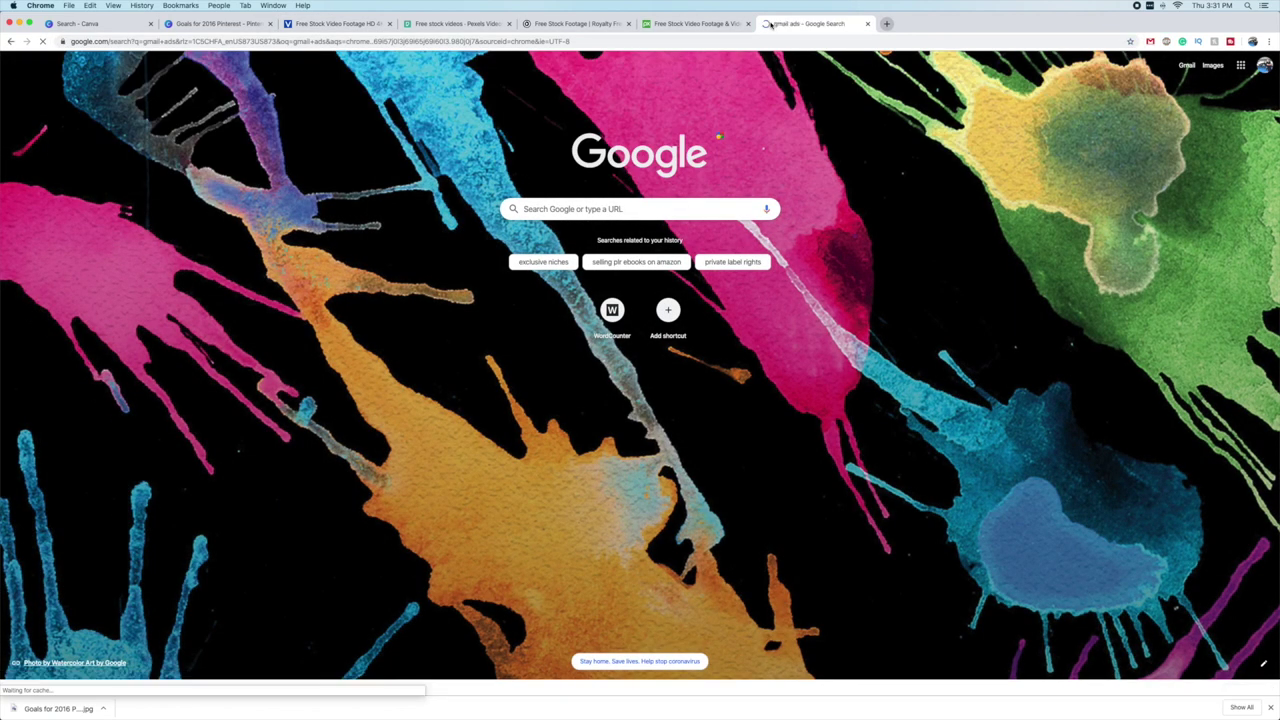
scroll(487, 251, "down", 1)
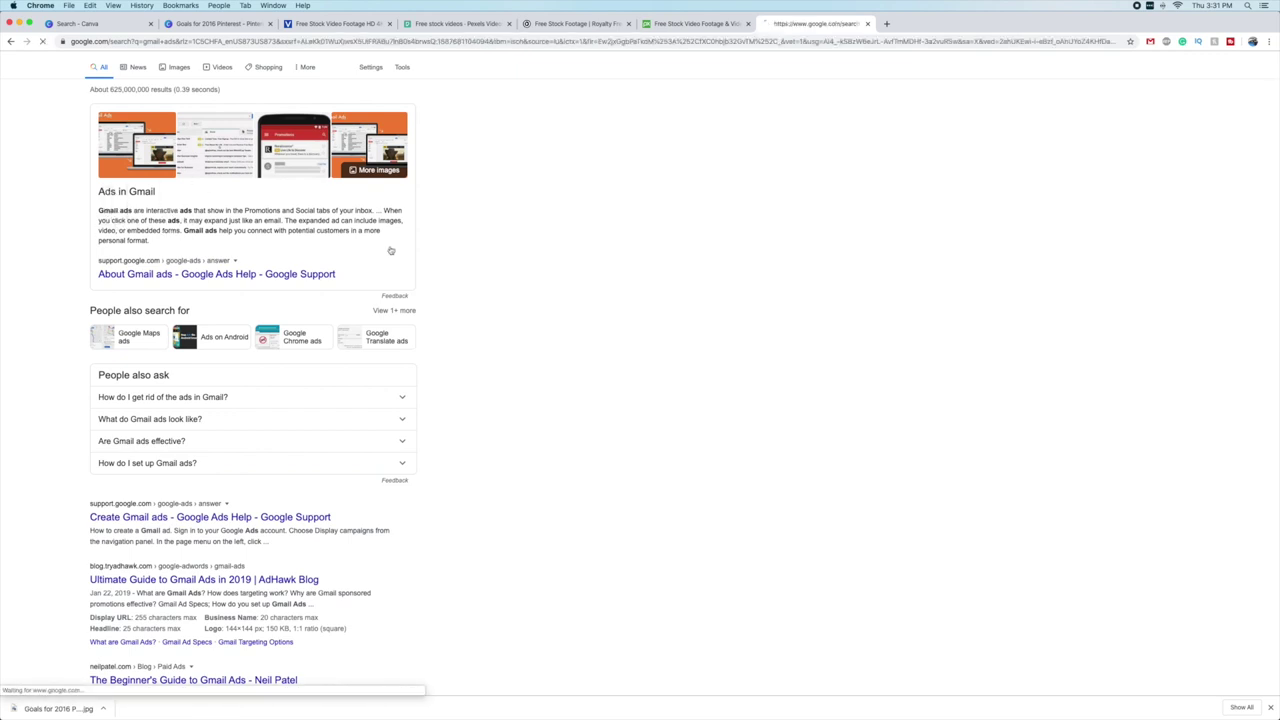
left_click(229, 150)
Preview the AdHawk, Beginner's Guide to Gmail Ads and SiteProNews images
left_click(83, 200)
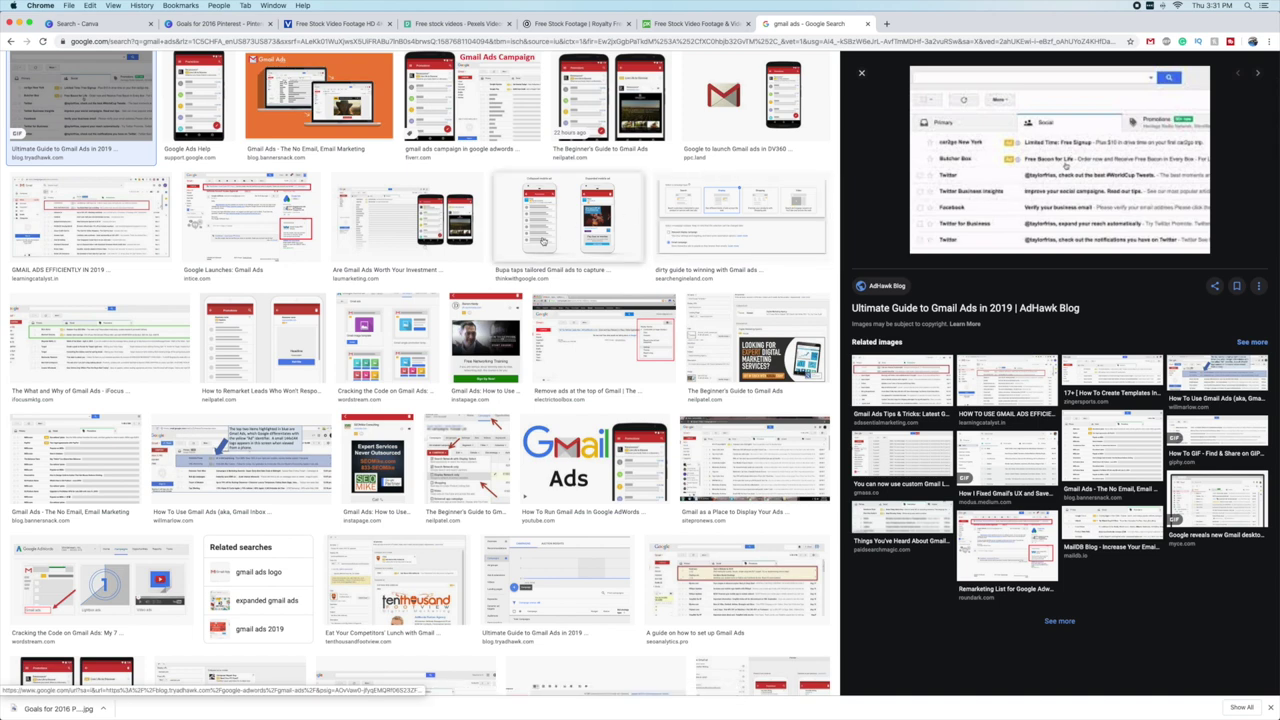
left_click(743, 330)
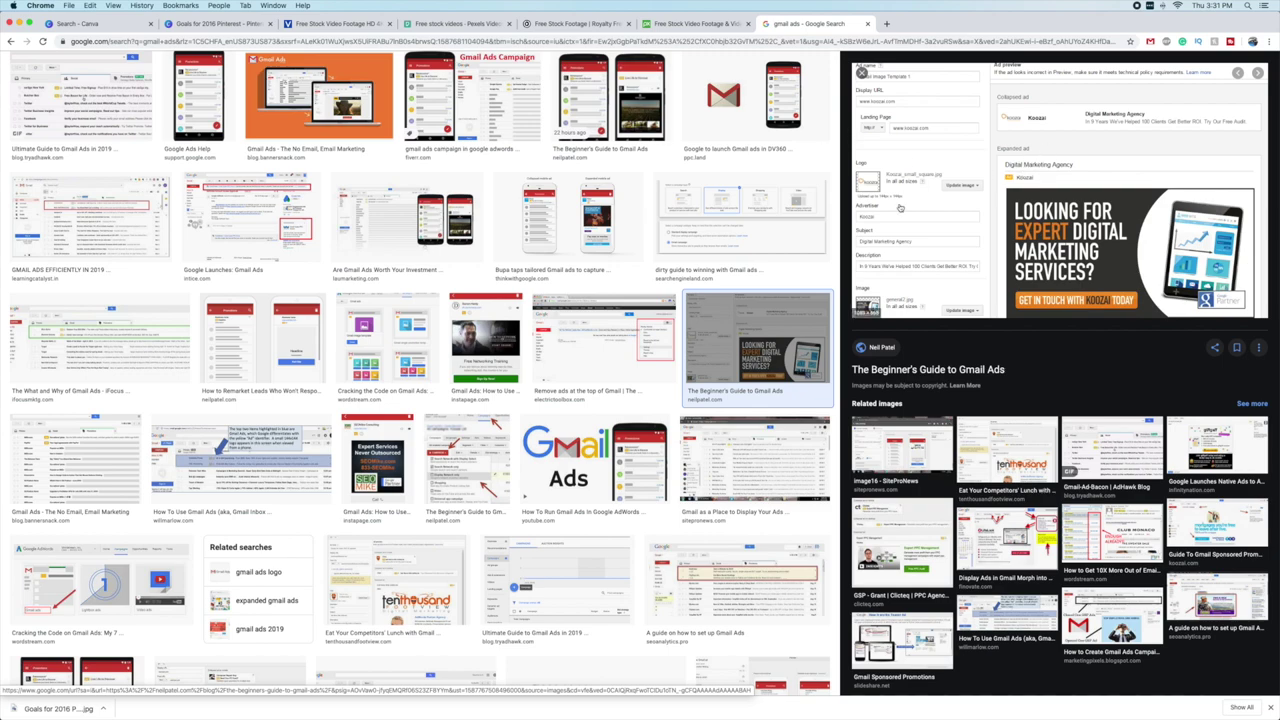
scroll(400, 300, "down", 1)
scroll(91, 226, "up", 3)
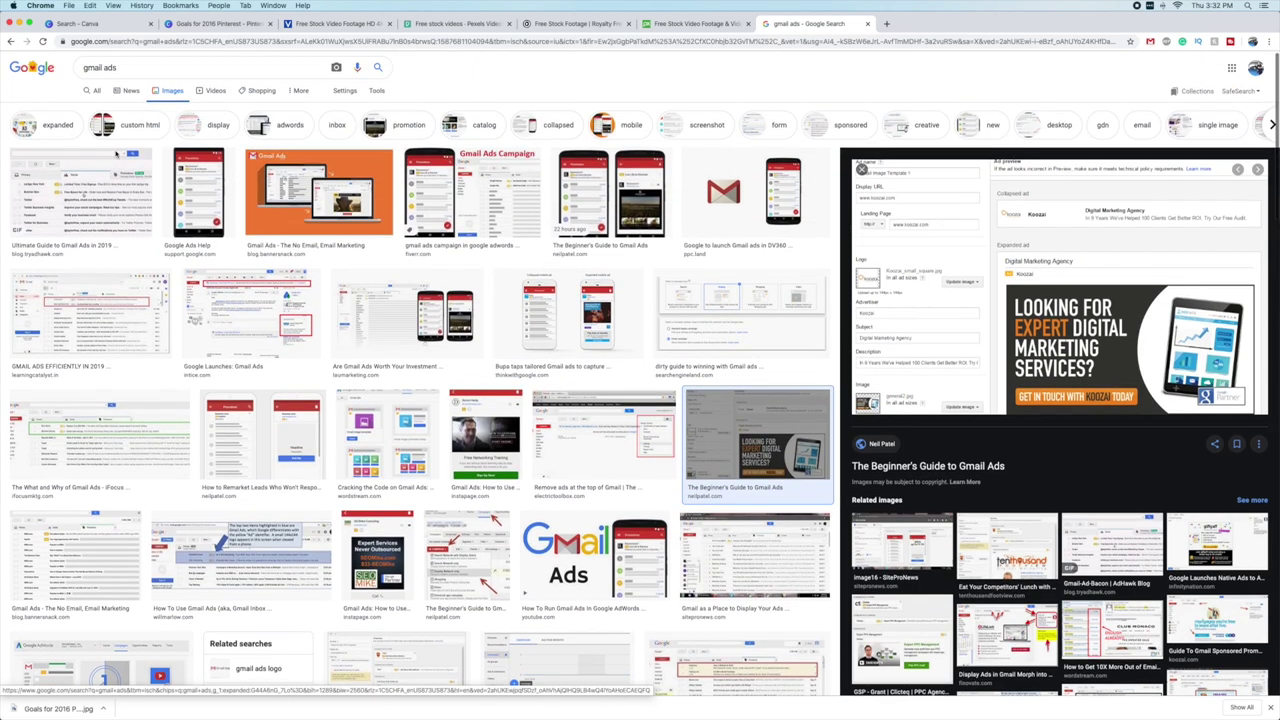
left_click(91, 226)
scroll(714, 334, "down", 2)
left_click(714, 334)
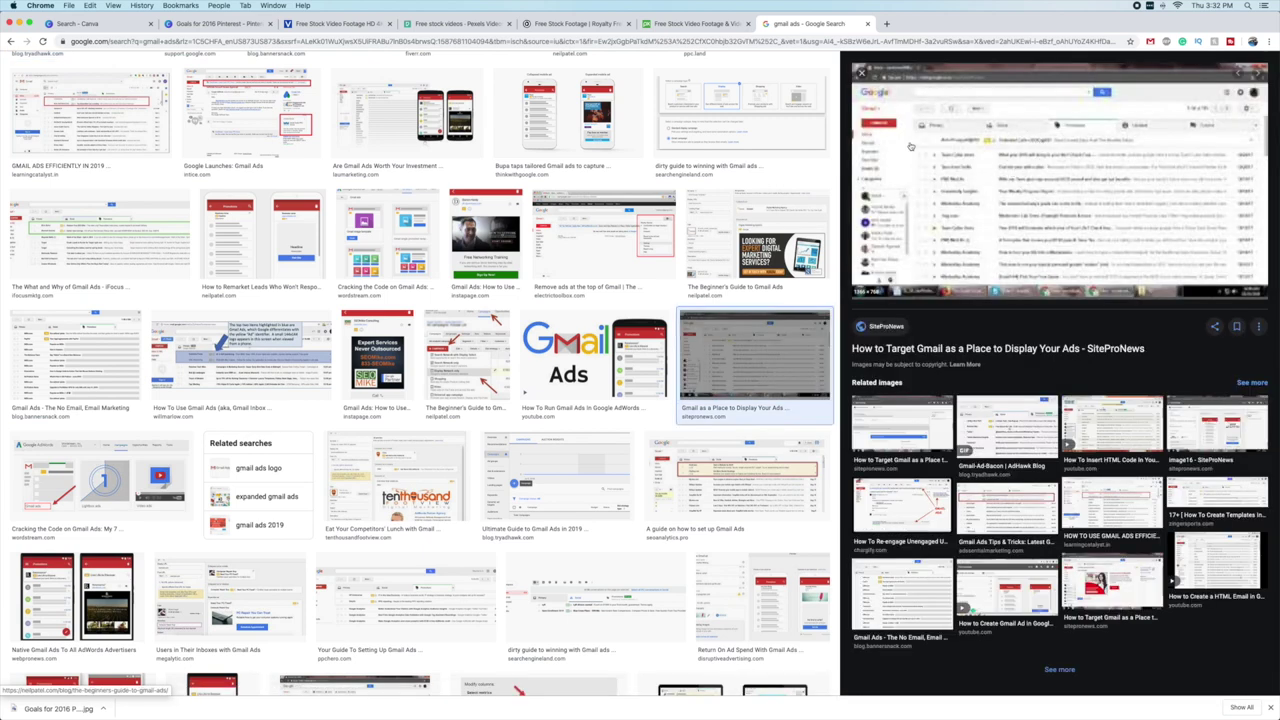